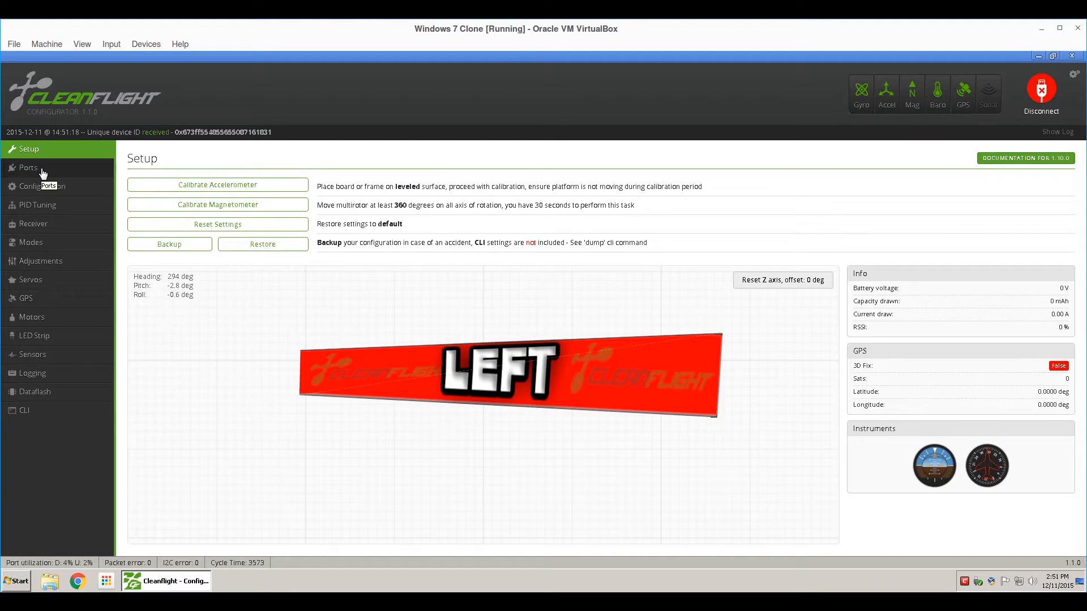
# Run the gpspassthrough command in the flight controller's CLI.
pyautogui.click(30, 414)
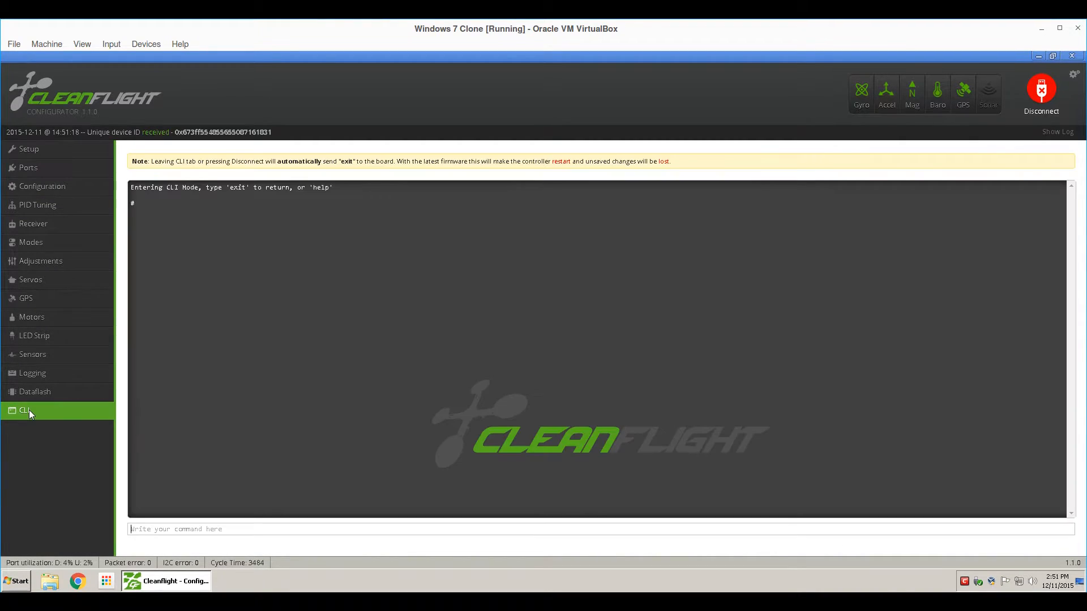
pyautogui.write('gpspassthrough')
pyautogui.press('Return')
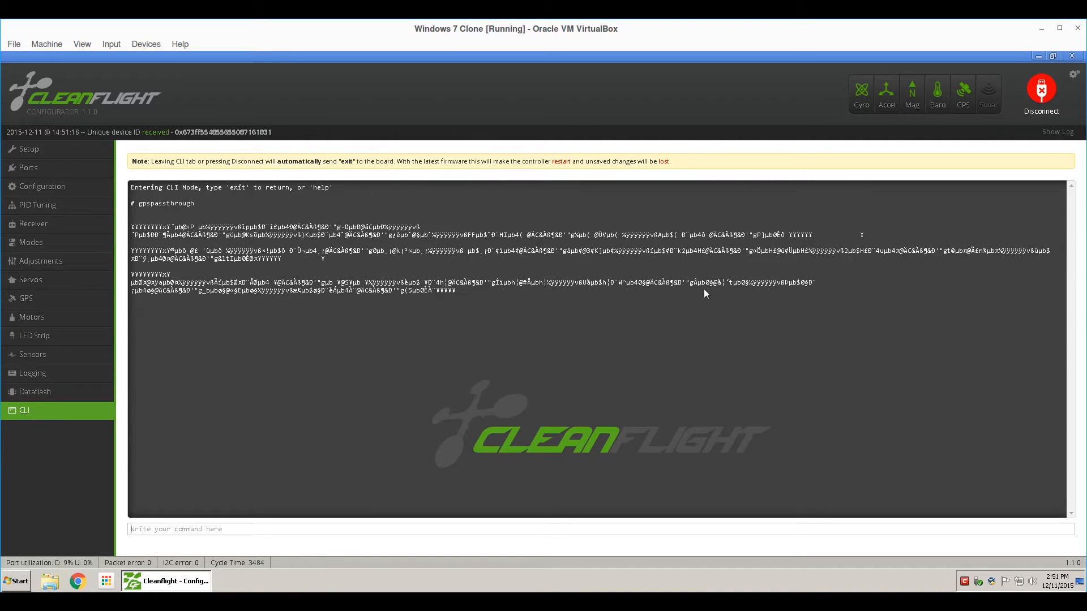
# Disconnect from the flight controller on COM3 and close the Cleanflight configurator.
pyautogui.click(1042, 90)
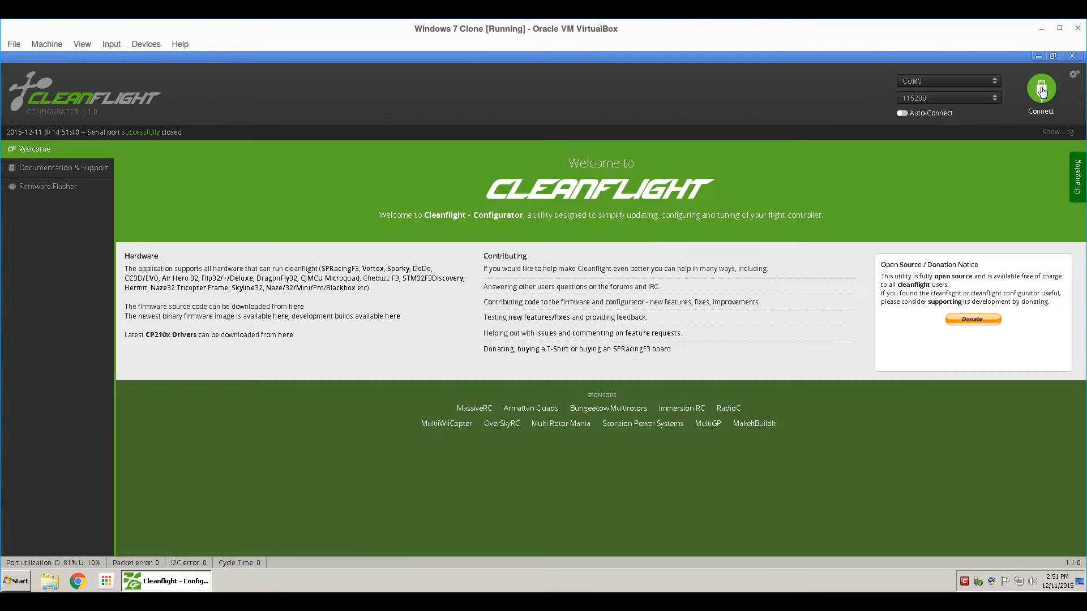
pyautogui.click(1072, 56)
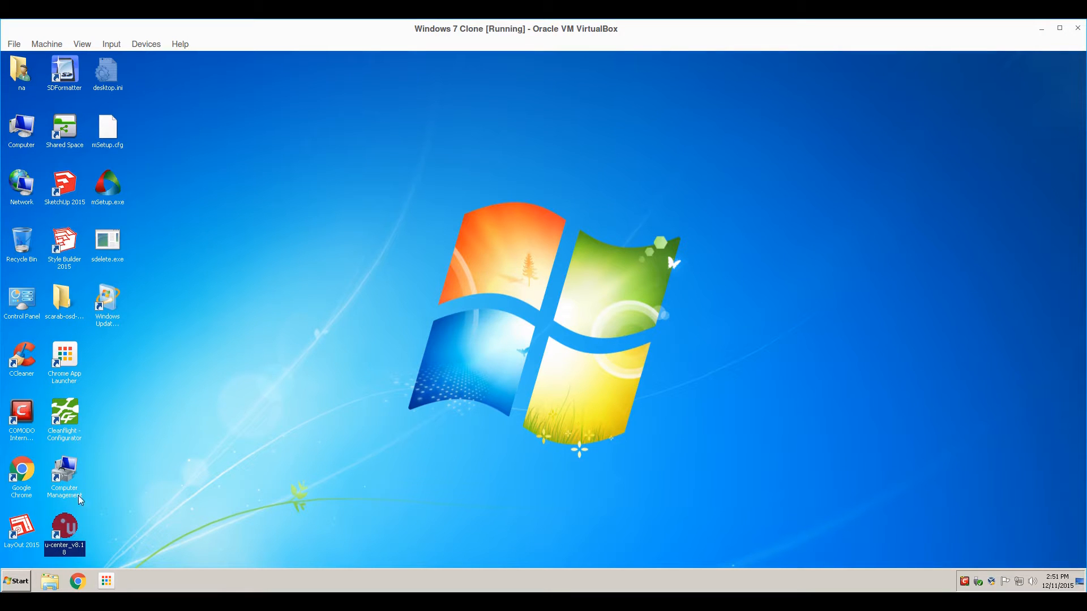
# Launch u-center from the desktop and connect it to the GPS receiver on COM3.
pyautogui.doubleClick(49, 538)
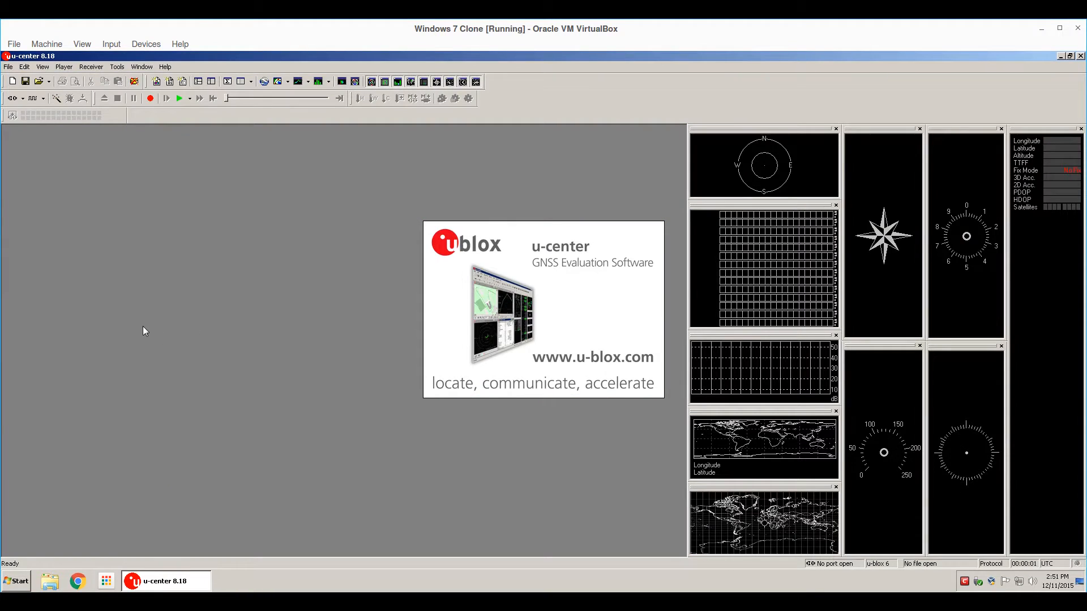
pyautogui.click(23, 98)
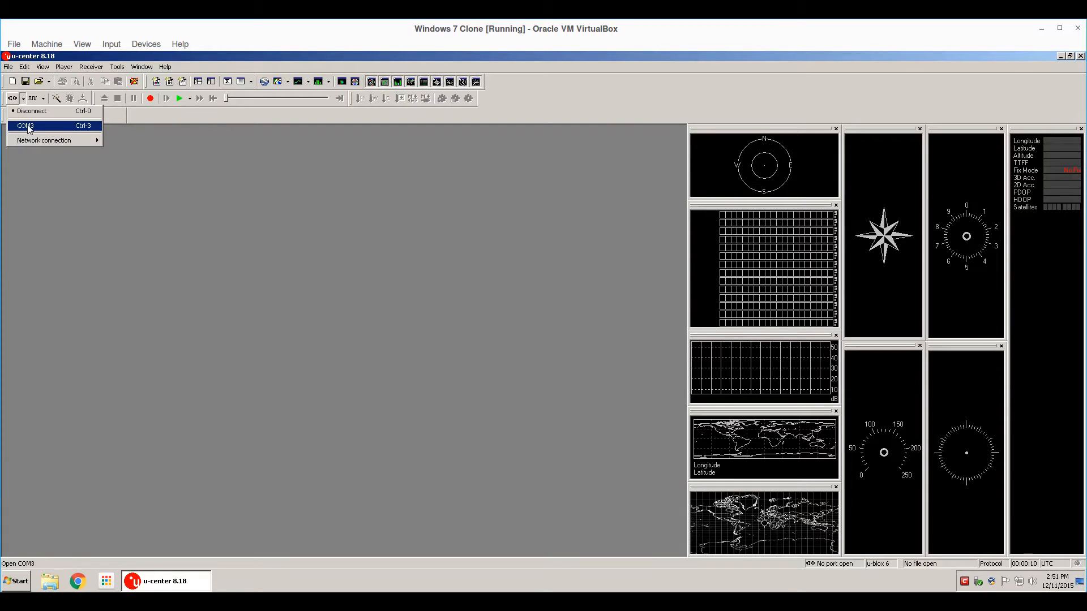
pyautogui.click(27, 126)
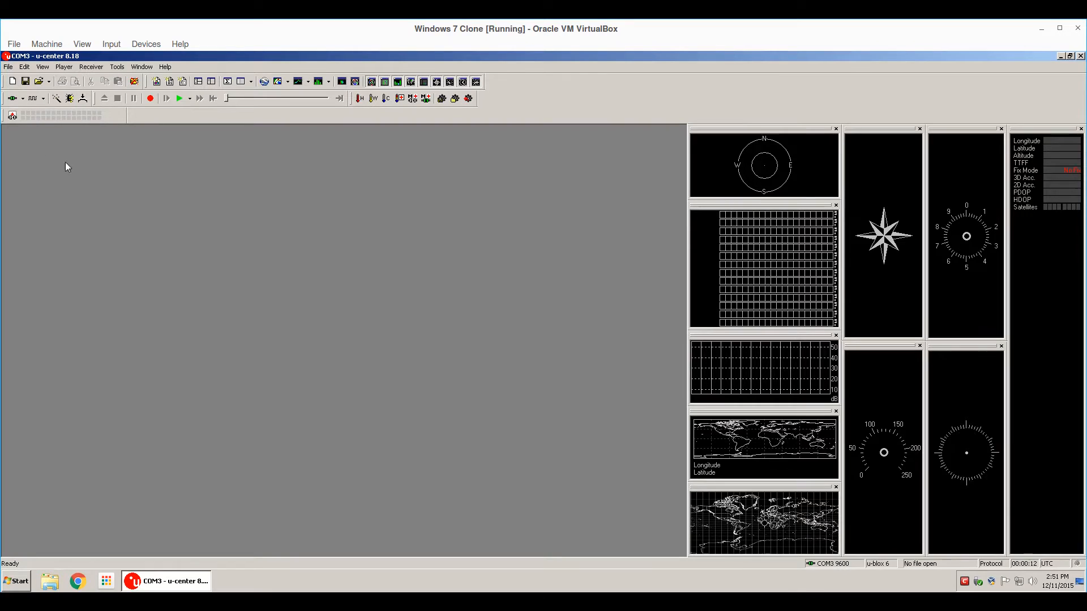
# Show the Binary Console for monitoring the receiver's incoming data.
pyautogui.click(43, 67)
pyautogui.click(51, 90)
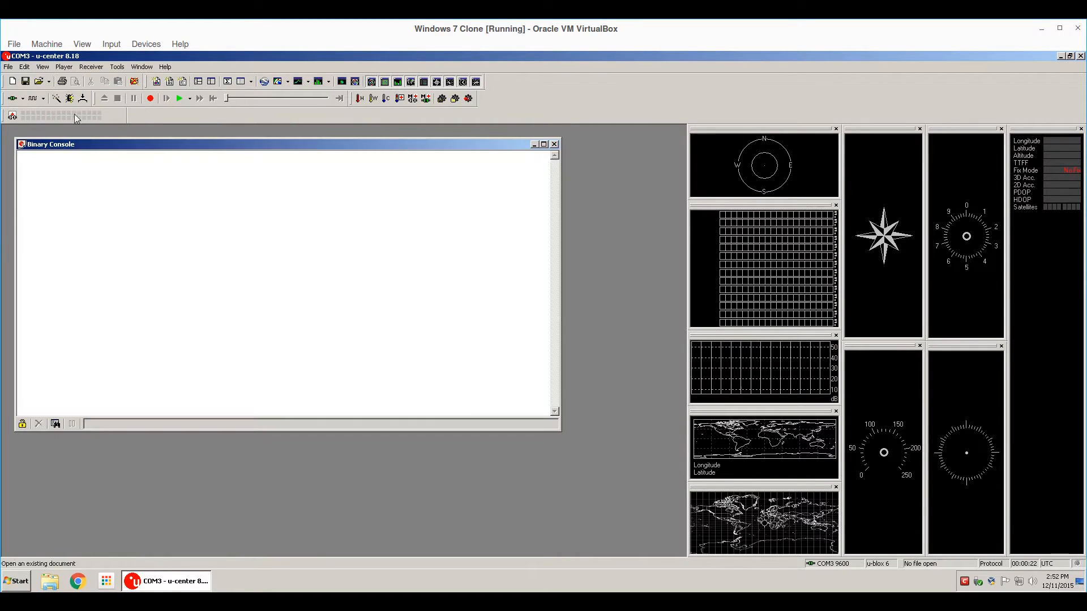
# Try the COM3 connection at 19200, 38400 and 57600 baud.
pyautogui.click(43, 100)
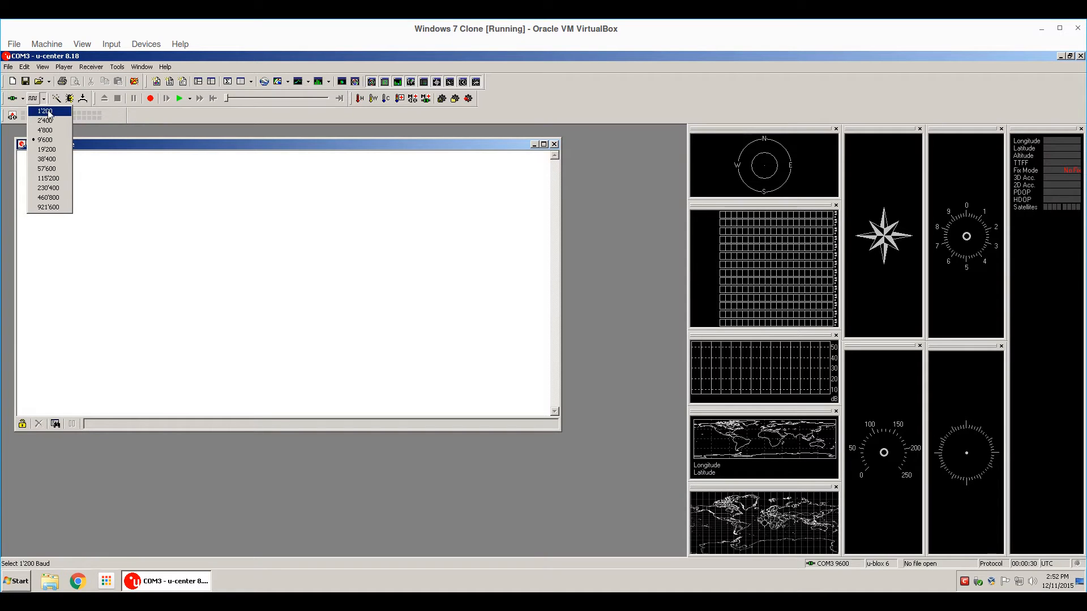
pyautogui.click(47, 150)
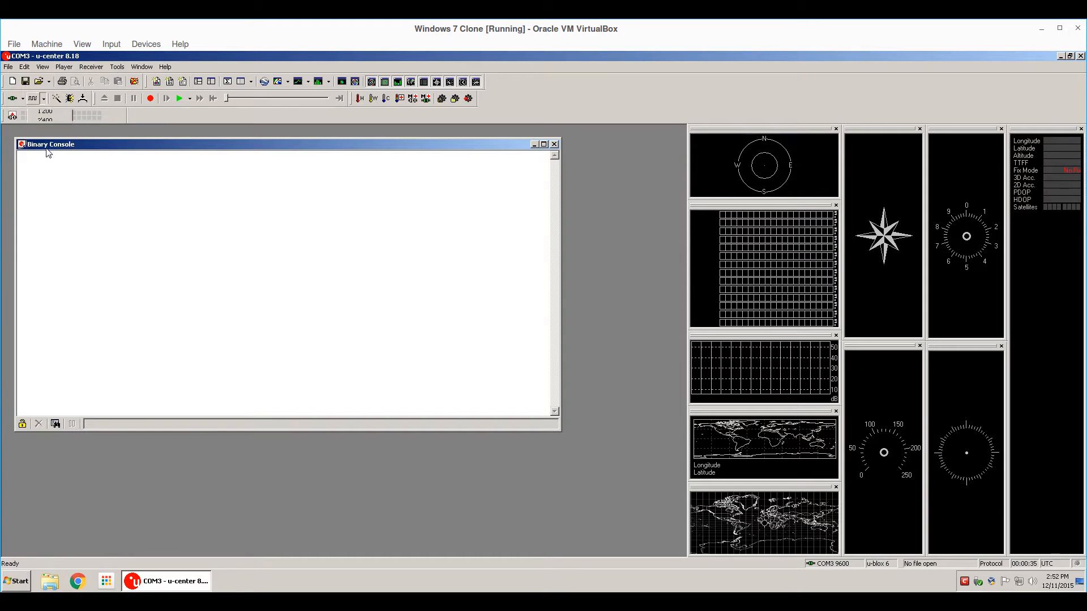
pyautogui.click(44, 99)
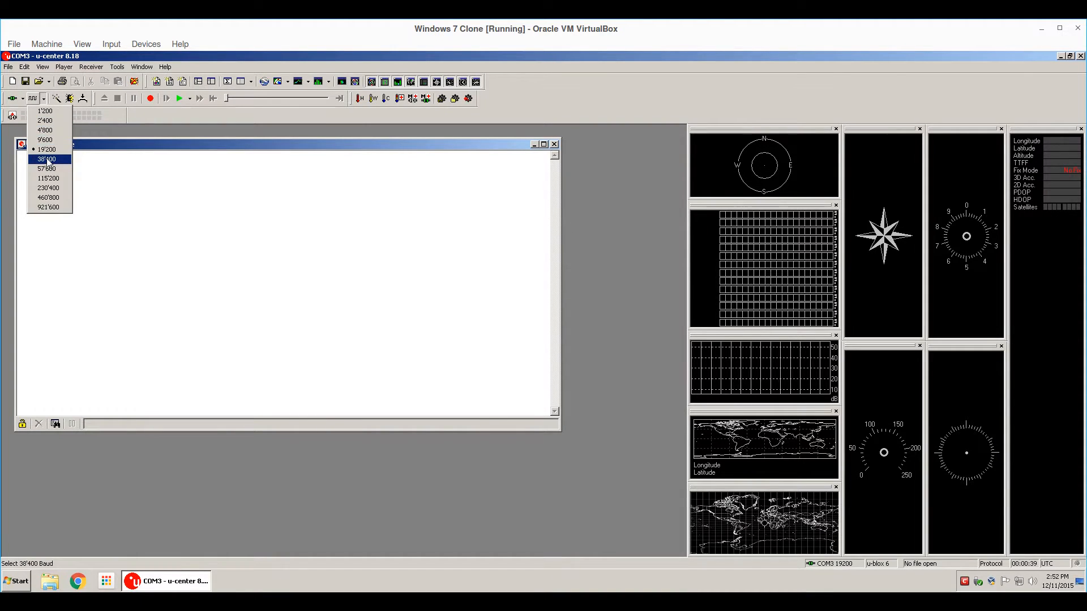
pyautogui.click(48, 160)
pyautogui.click(44, 99)
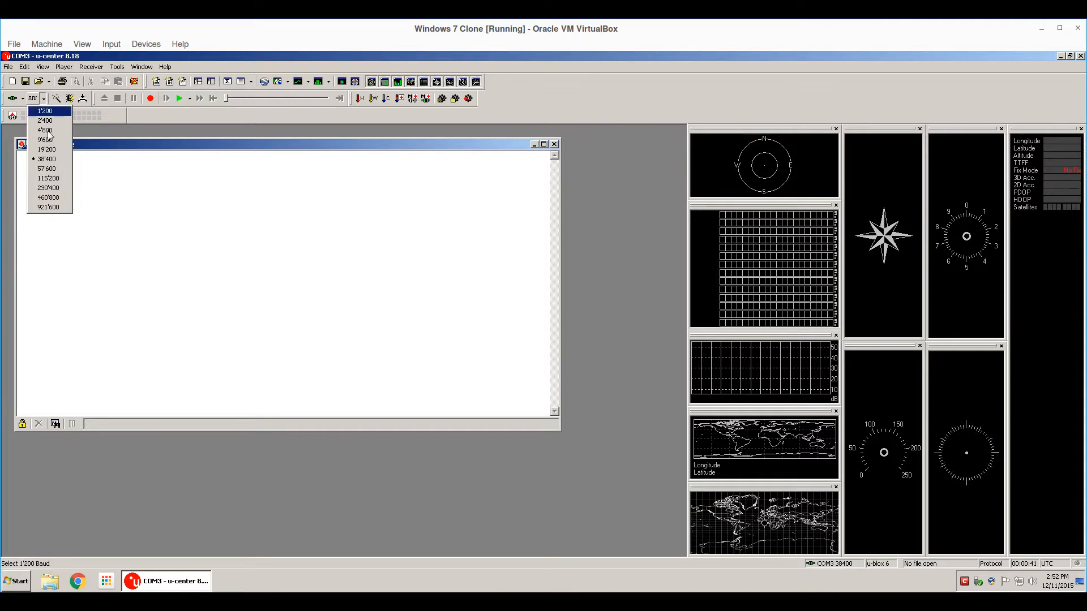
pyautogui.click(54, 171)
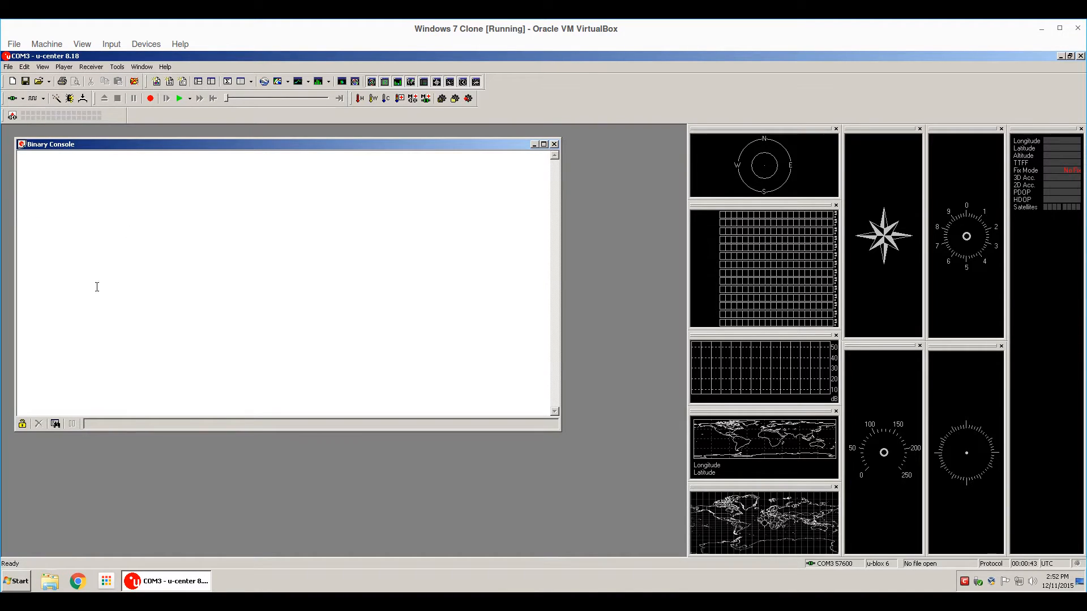
# Set the COM3 connection's baud rate to 115200 and widen the docked satellite and map displays.
pyautogui.click(44, 98)
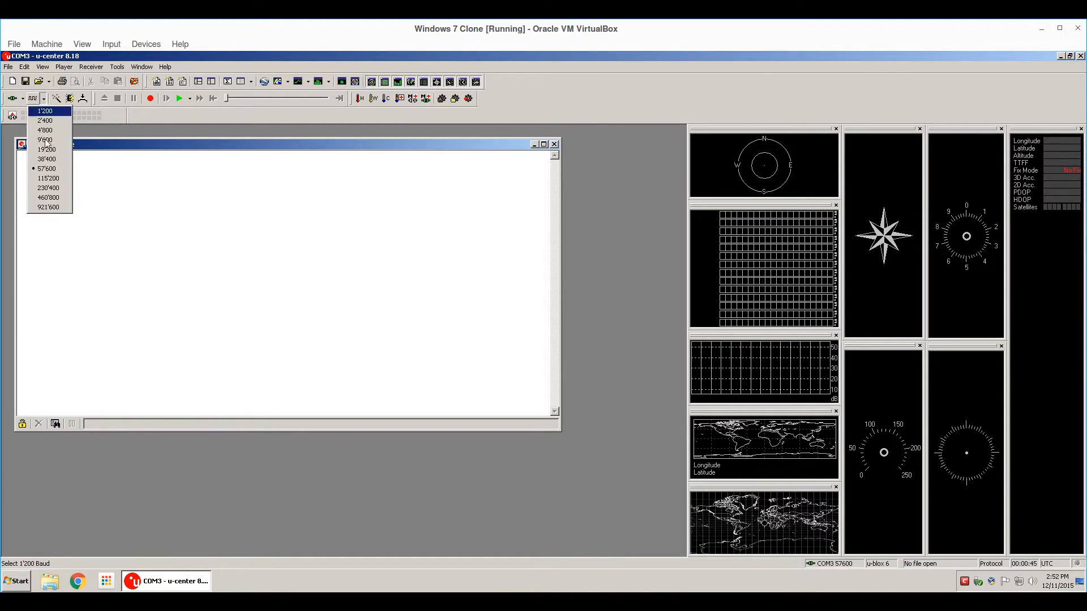
pyautogui.click(49, 179)
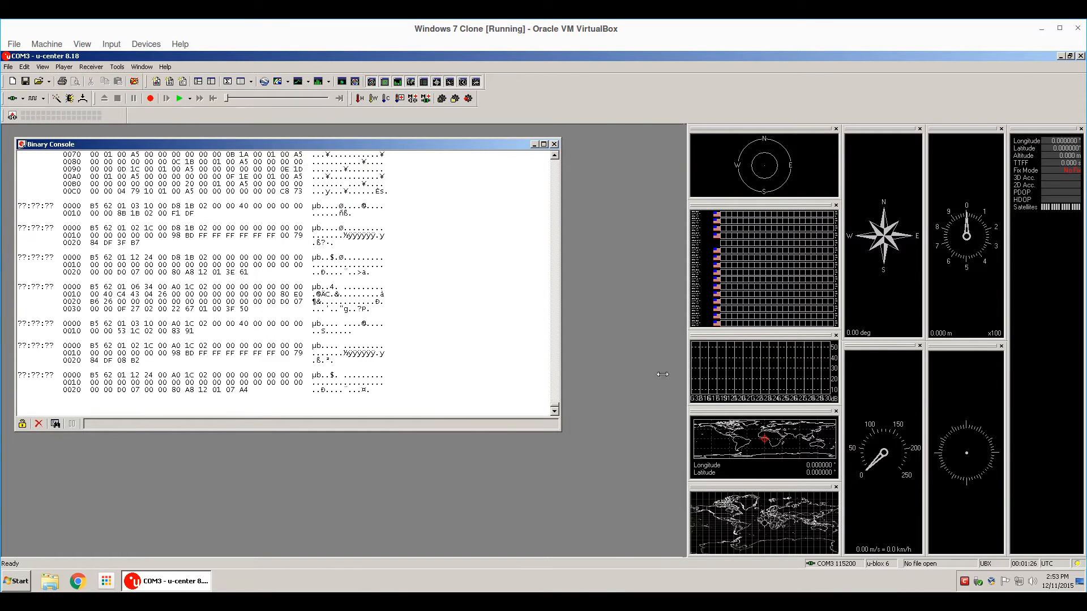
pyautogui.moveTo(586, 368); pyautogui.dragTo(585, 369)
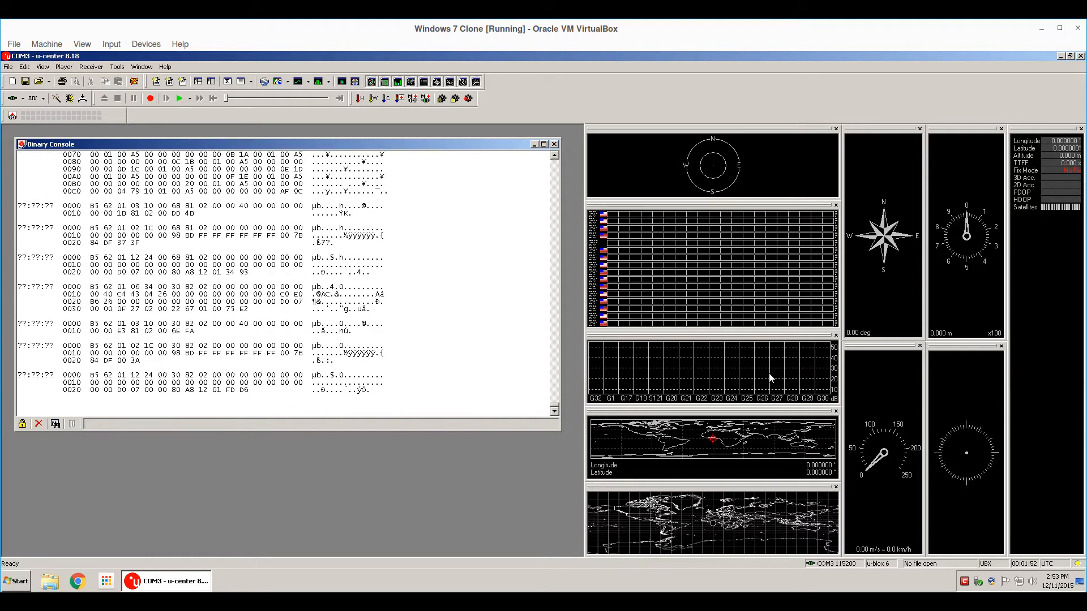
# Open the Messages View and bring up the PRT (Ports) settings under UBX CFG (Config).
pyautogui.click(43, 67)
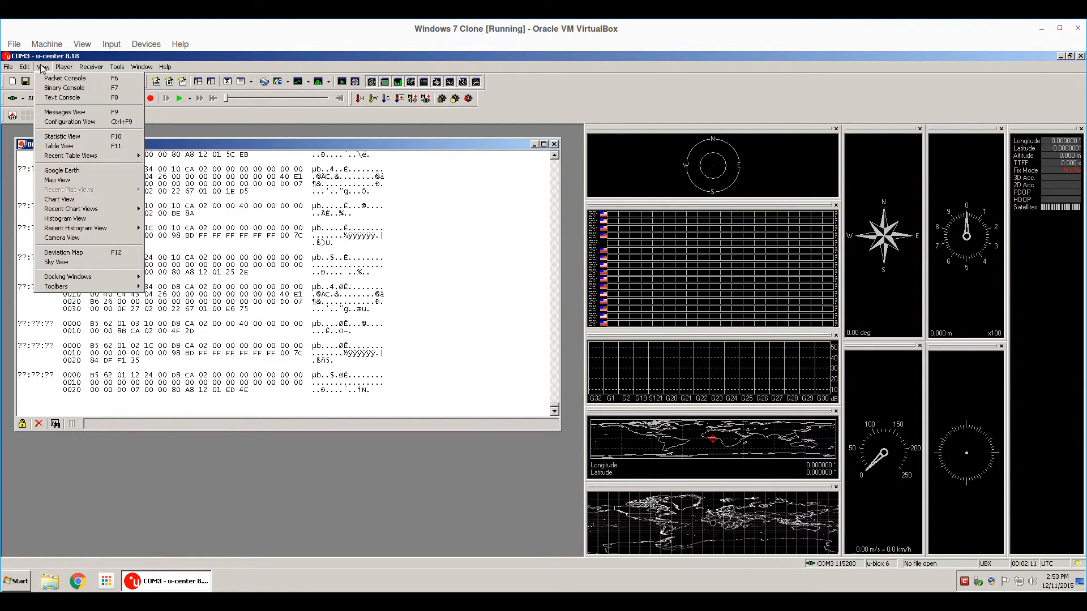
pyautogui.click(56, 114)
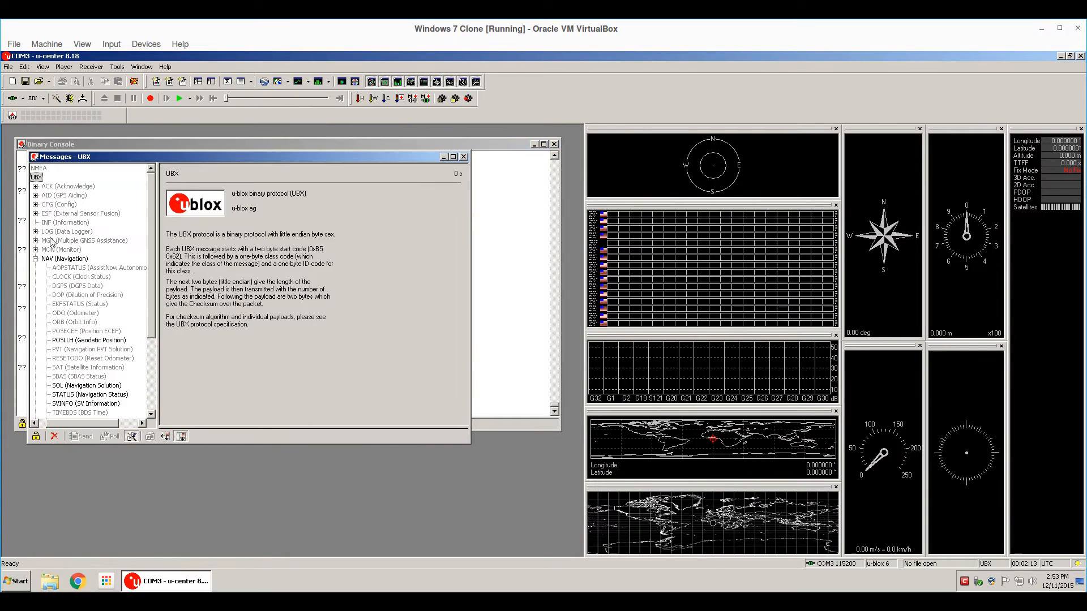
pyautogui.click(46, 204)
pyautogui.click(47, 204)
pyautogui.click(50, 169)
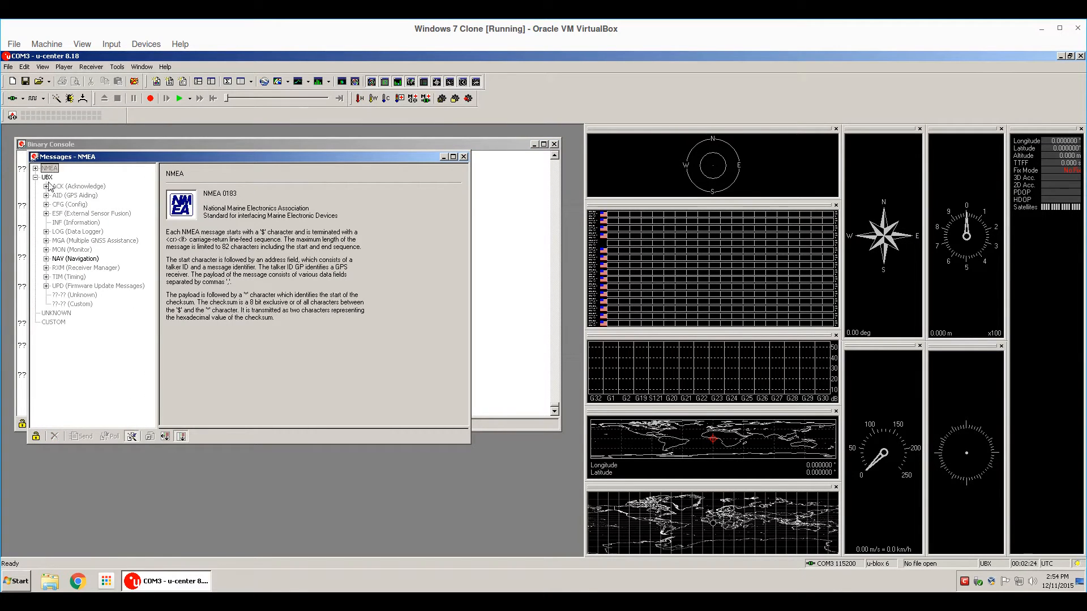
pyautogui.click(47, 178)
pyautogui.click(47, 205)
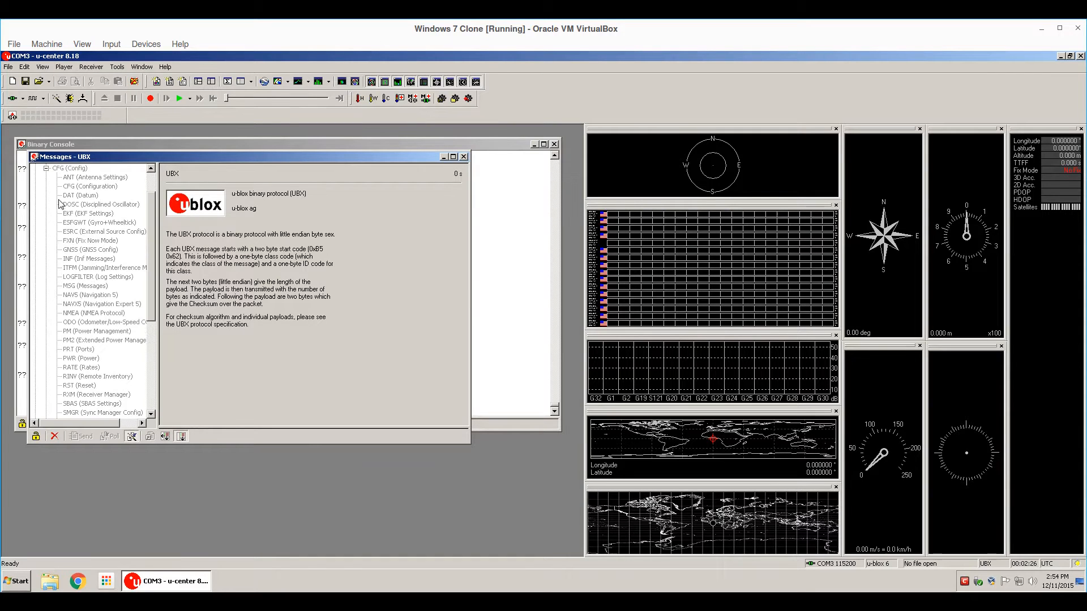
pyautogui.click(76, 170)
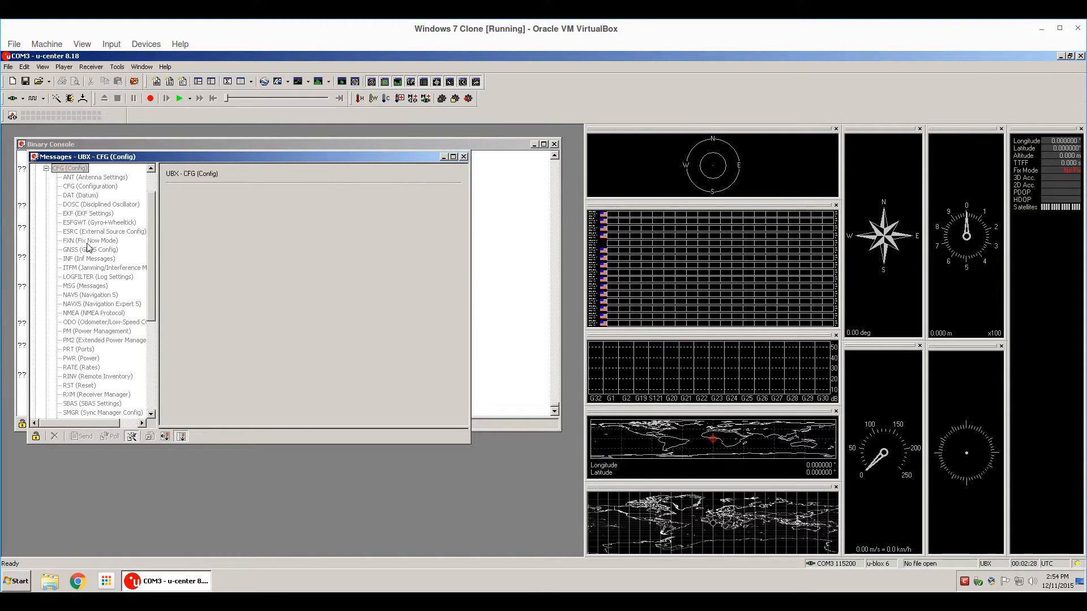
pyautogui.click(79, 349)
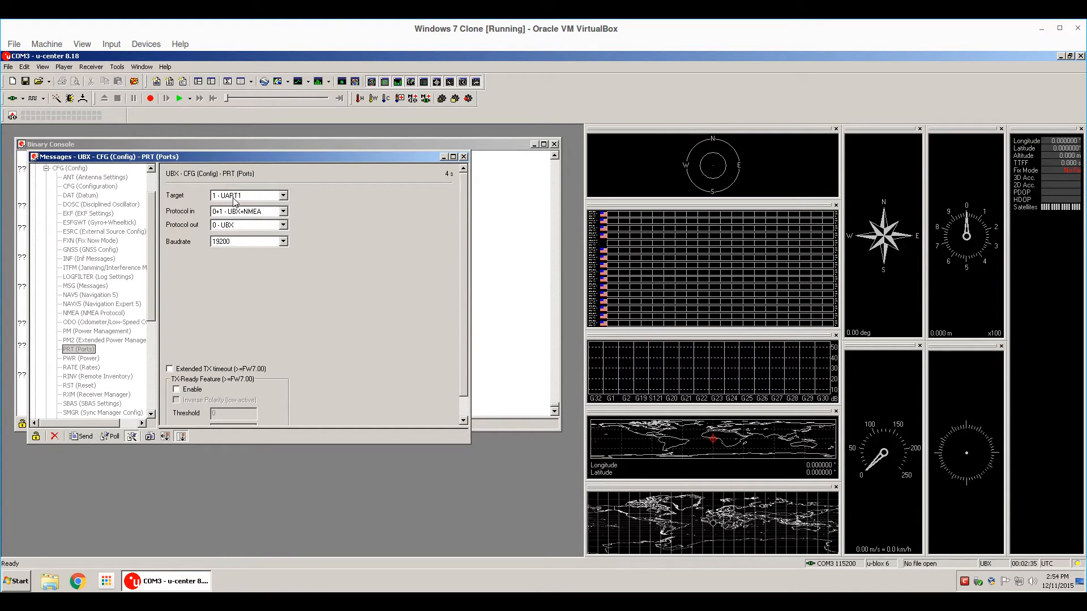
# Choose a baud rate of 19200 for target 1 - UART1 and send the port settings to the receiver.
pyautogui.click(253, 242)
pyautogui.click(254, 244)
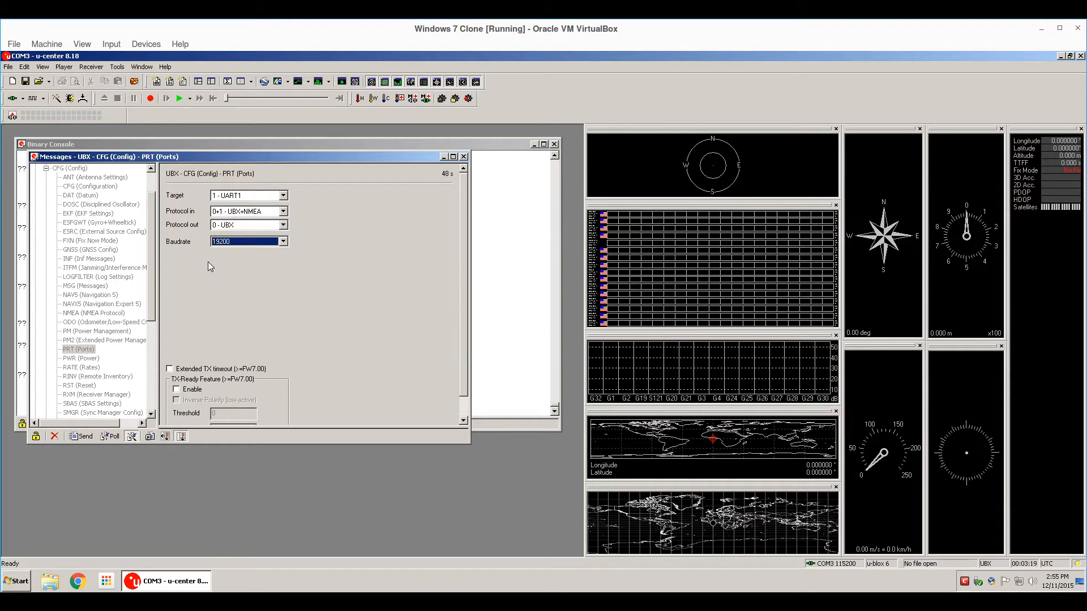
pyautogui.click(244, 243)
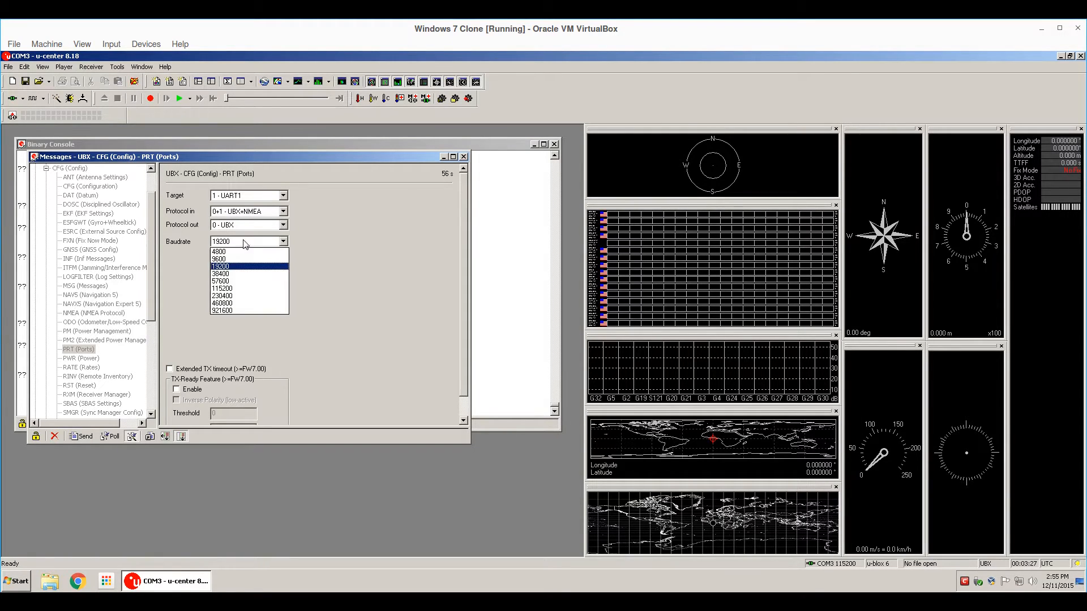
pyautogui.click(228, 267)
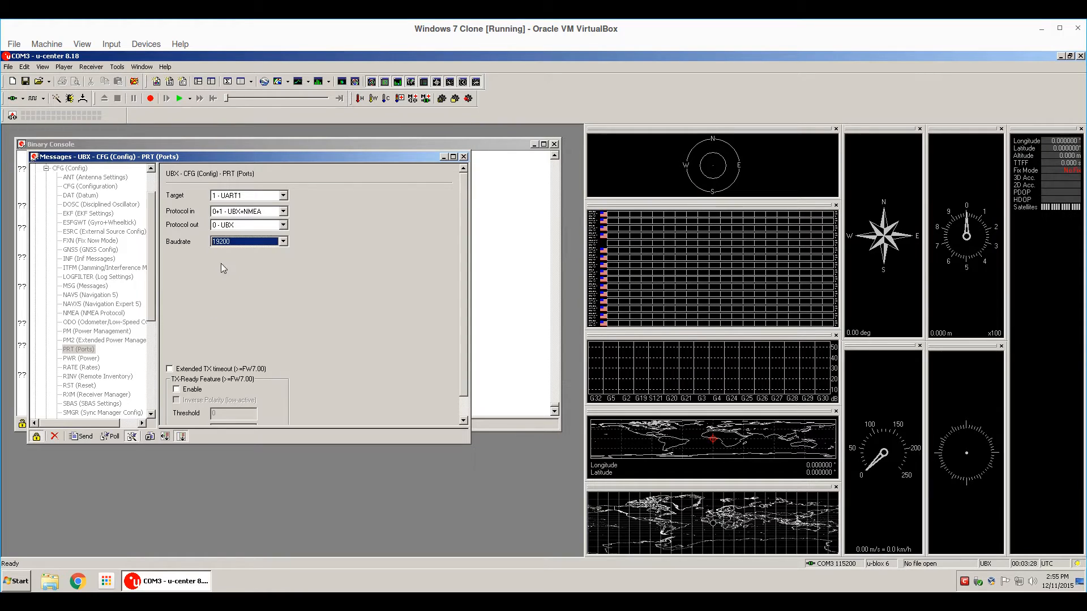
pyautogui.click(80, 437)
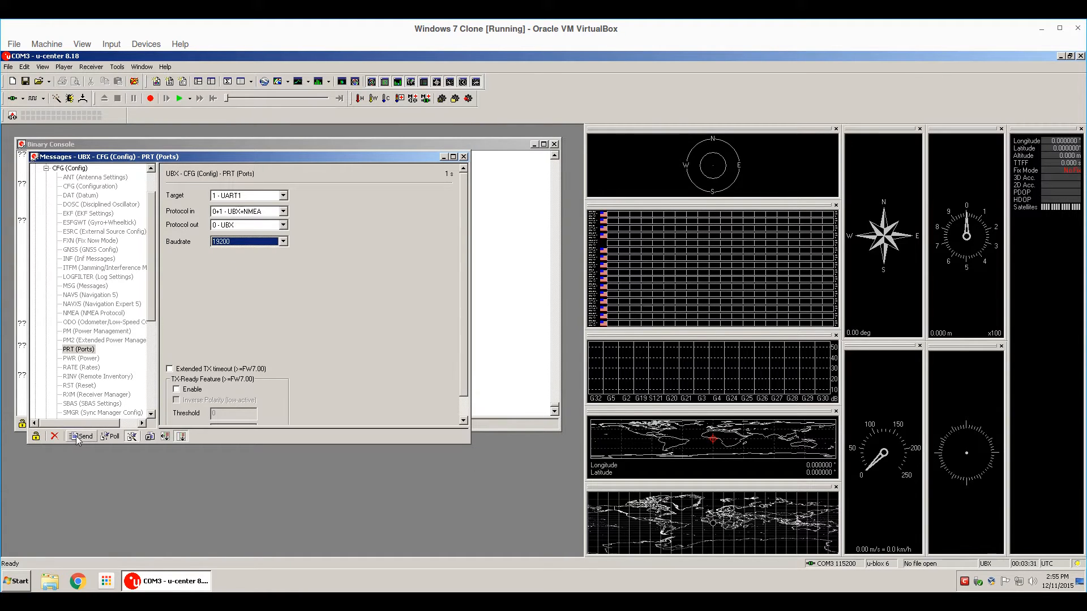
# Choose 3 - Pedestrian as the dynamic model in the NAV5 (Navigation 5) settings and display the SBAS settings.
pyautogui.moveTo(177, 158); pyautogui.dragTo(223, 183)
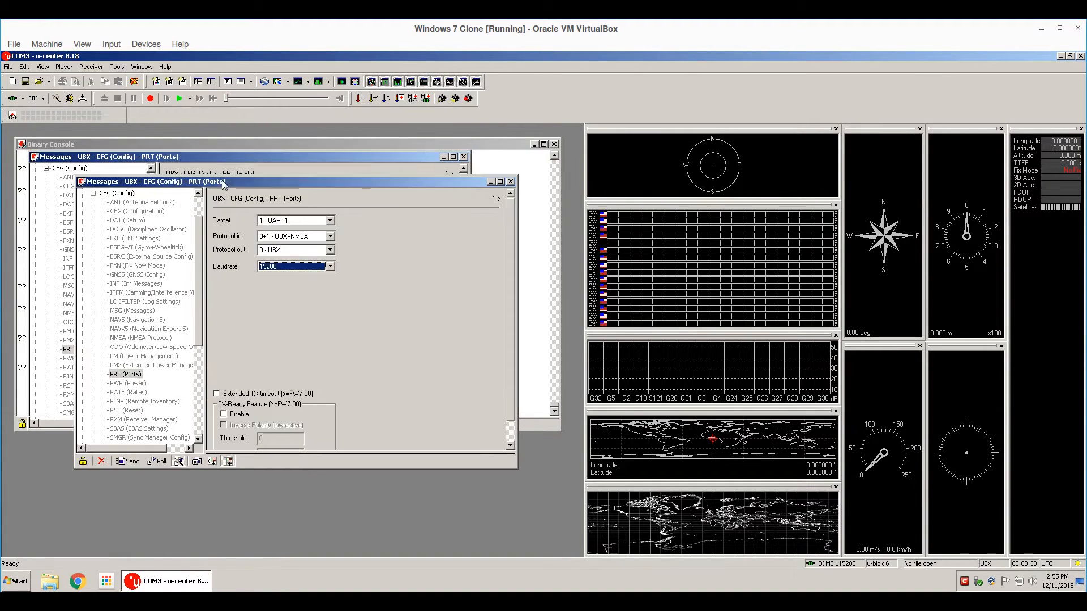
pyautogui.moveTo(199, 327); pyautogui.dragTo(199, 356)
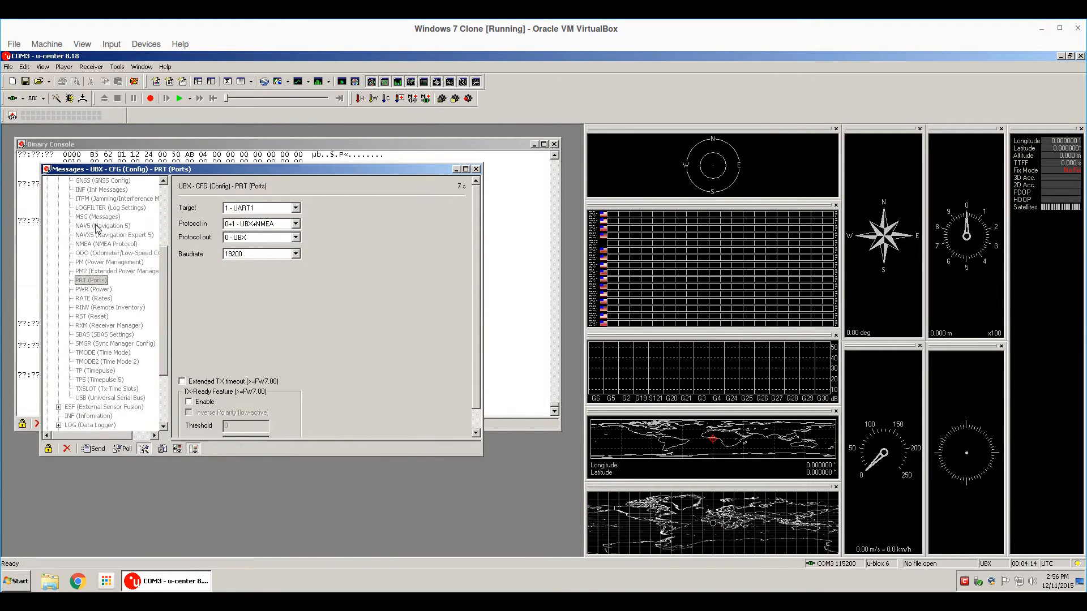
pyautogui.click(97, 226)
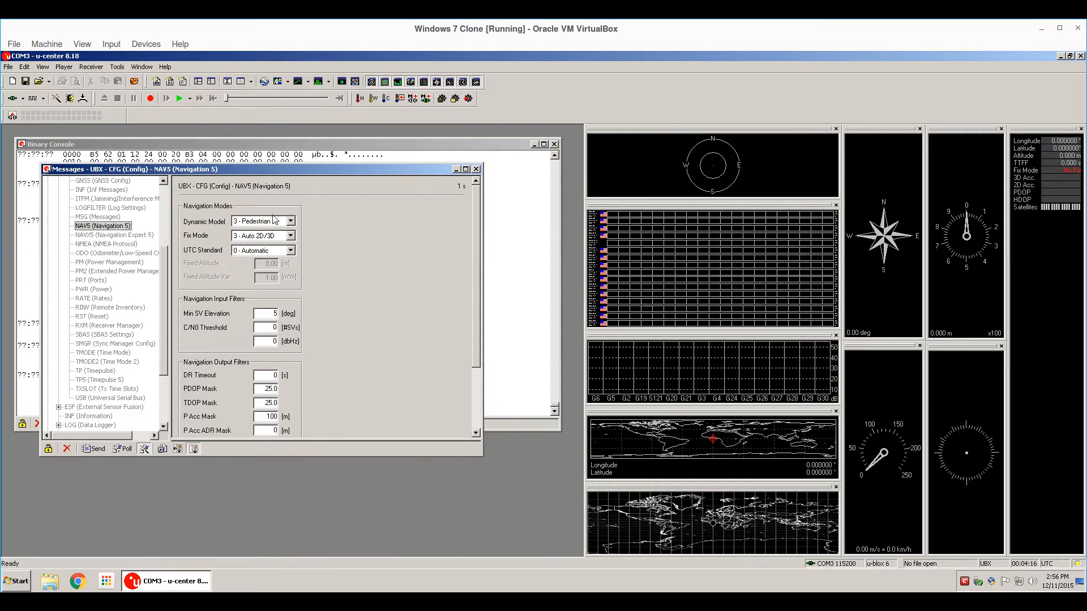
pyautogui.click(291, 221)
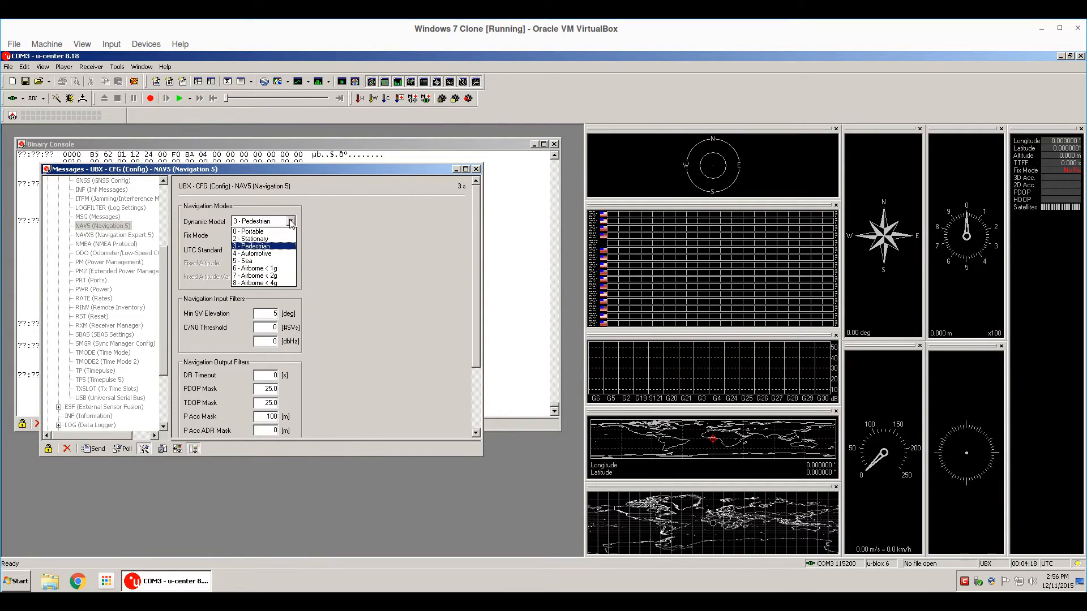
pyautogui.click(291, 221)
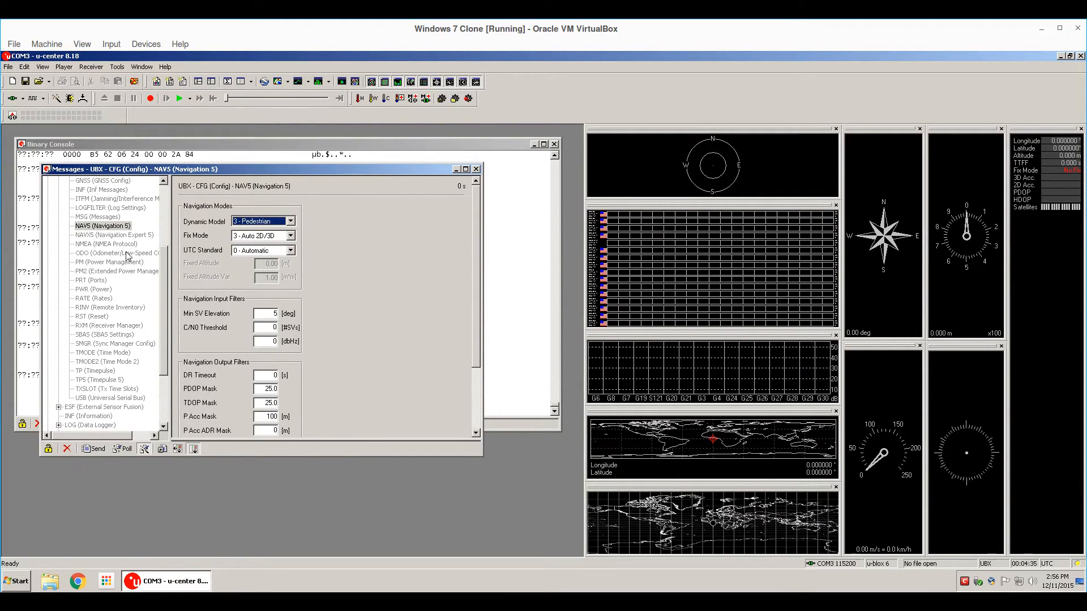
pyautogui.click(80, 335)
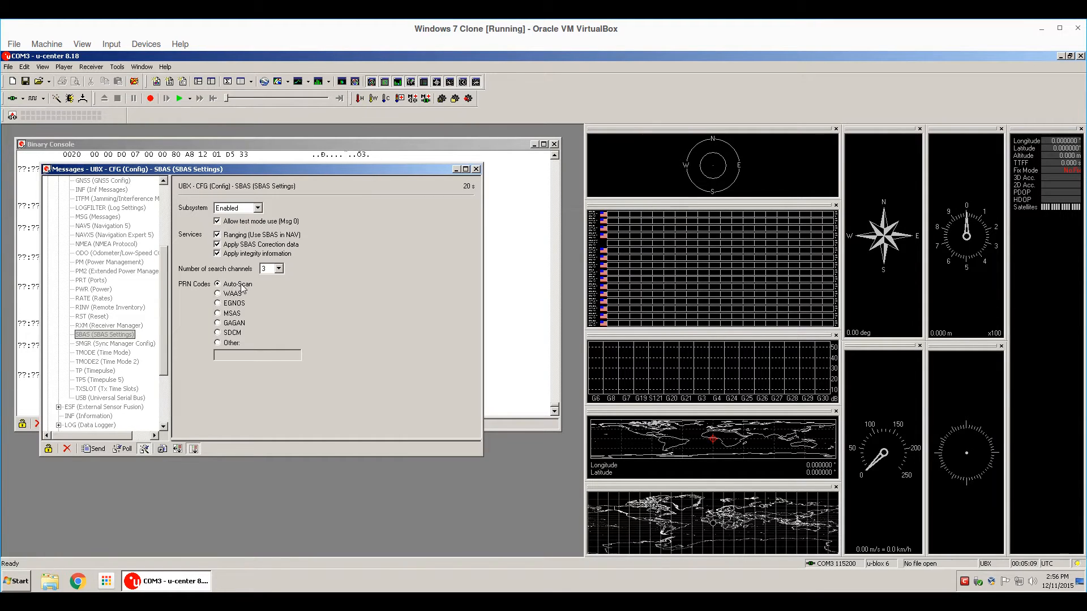
# Leave the SBAS settings and switch to the CFG (Configuration) save message with Save current configuration selected.
pyautogui.click(476, 169)
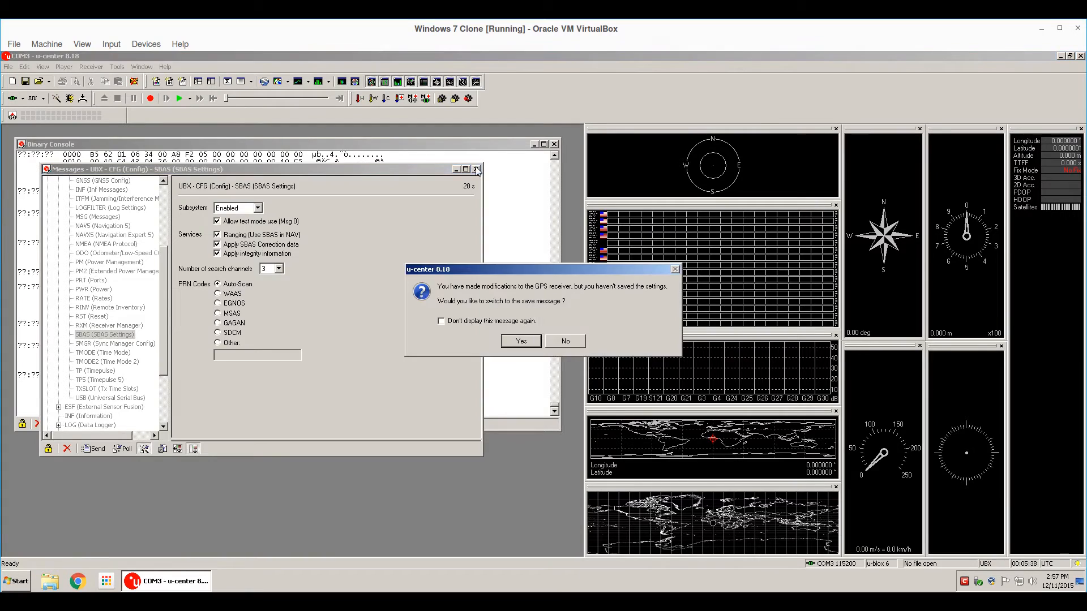
pyautogui.click(519, 342)
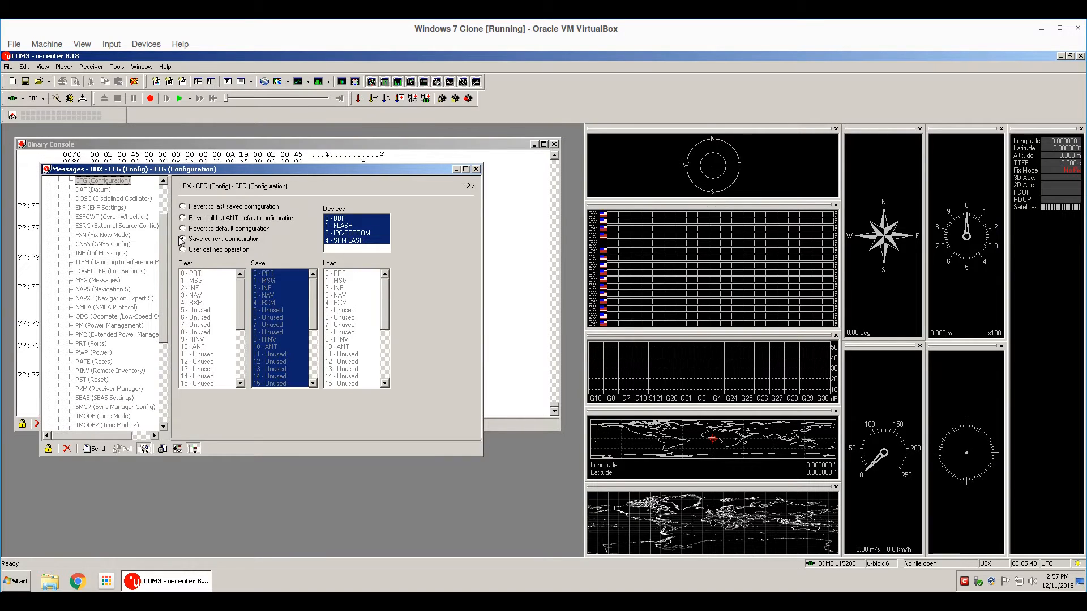
pyautogui.scroll(2, 79, 228)
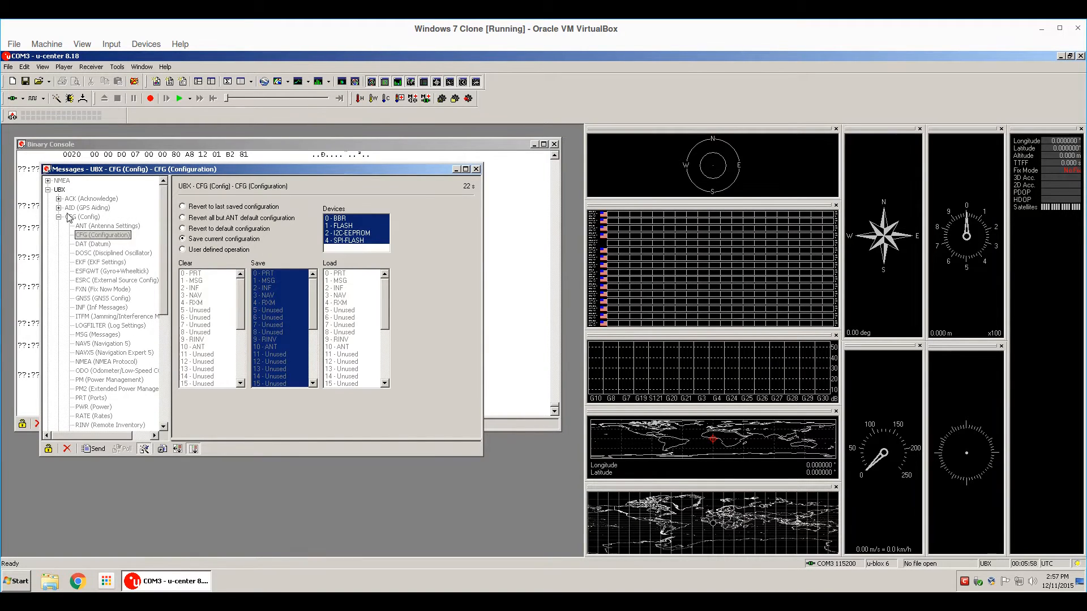
# Send the CFG (Configuration) message with Save current configuration to the receiver and close the Messages View.
pyautogui.click(71, 219)
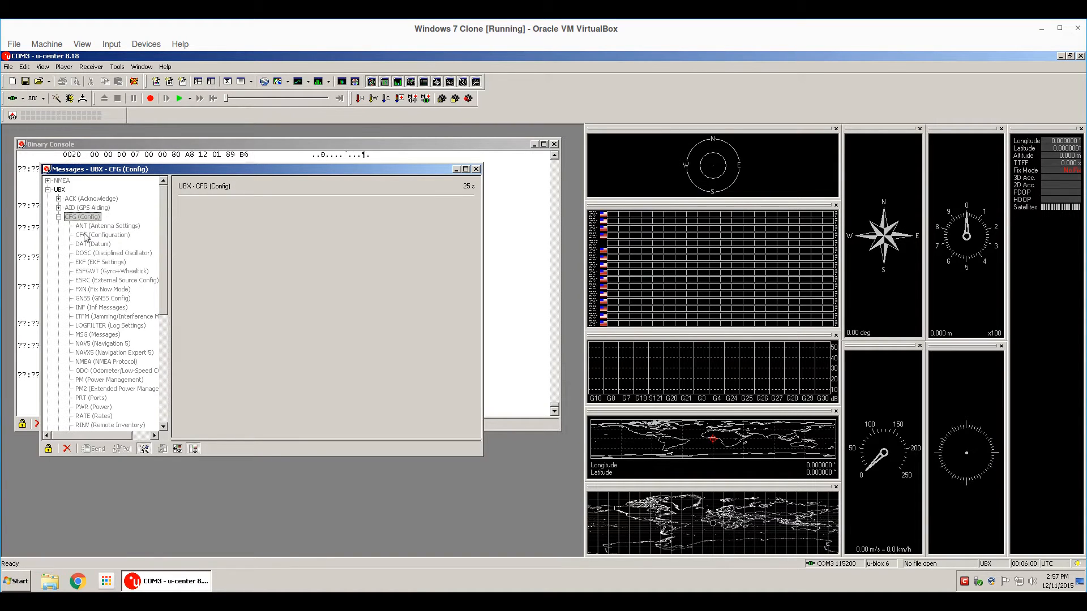
pyautogui.click(89, 235)
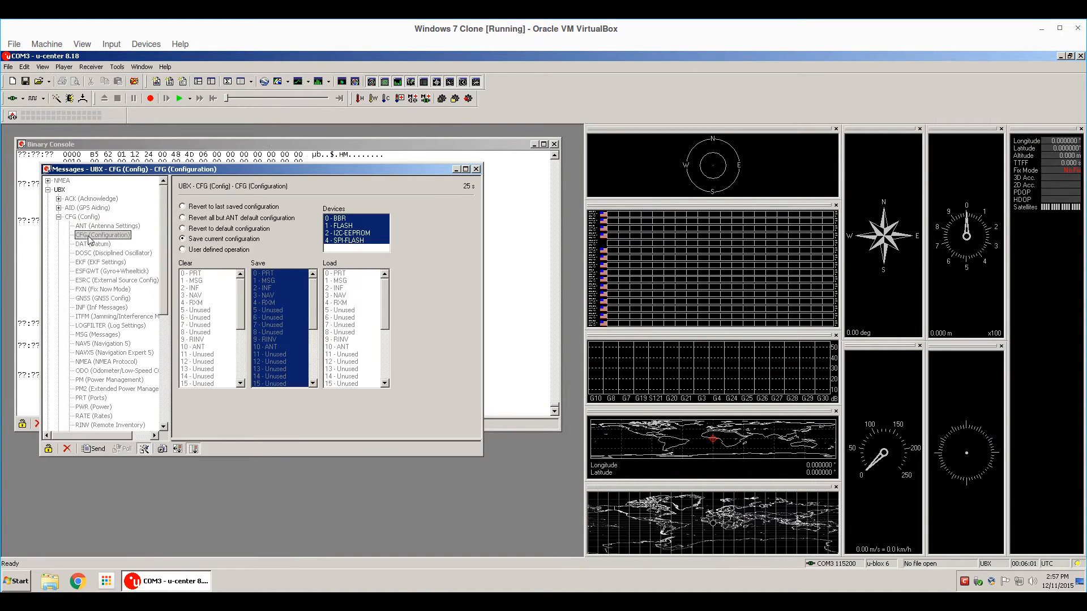
pyautogui.click(189, 241)
pyautogui.click(95, 449)
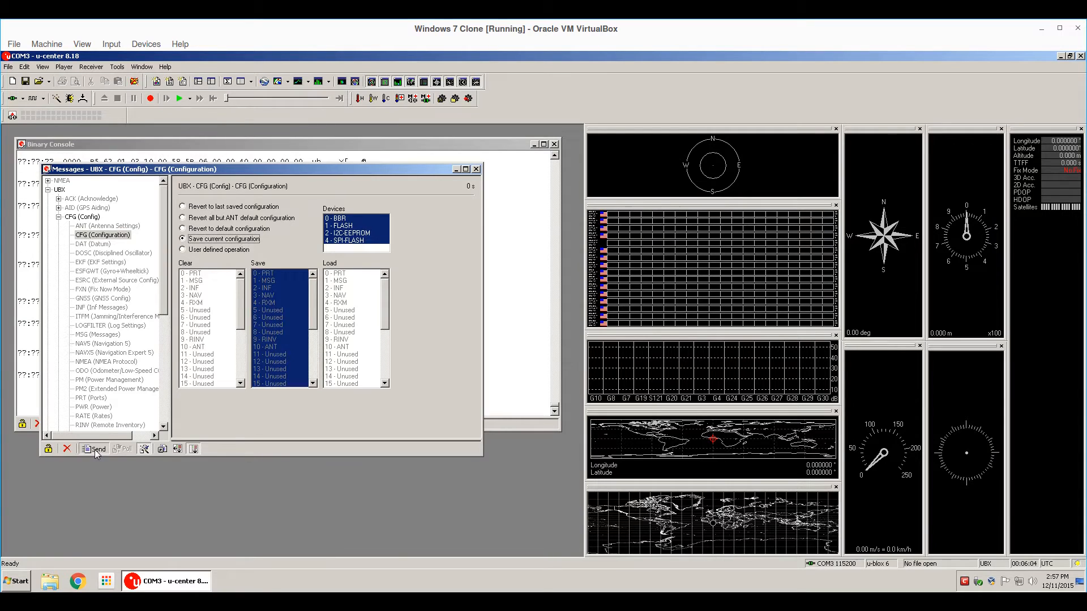
pyautogui.click(478, 169)
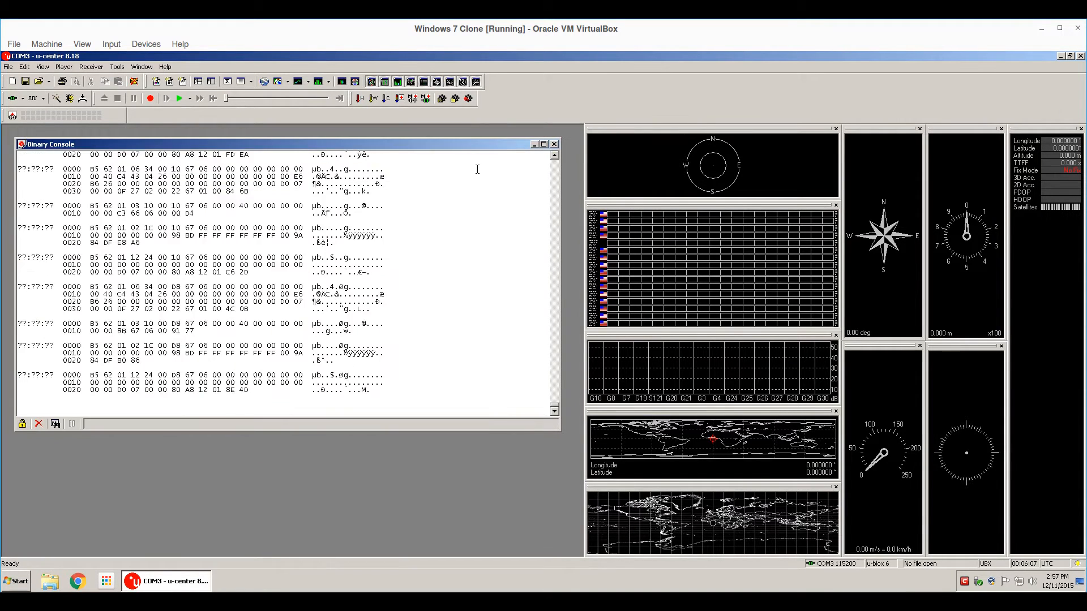
# Disconnect the receiver from COM3 and exit u-center.
pyautogui.click(23, 99)
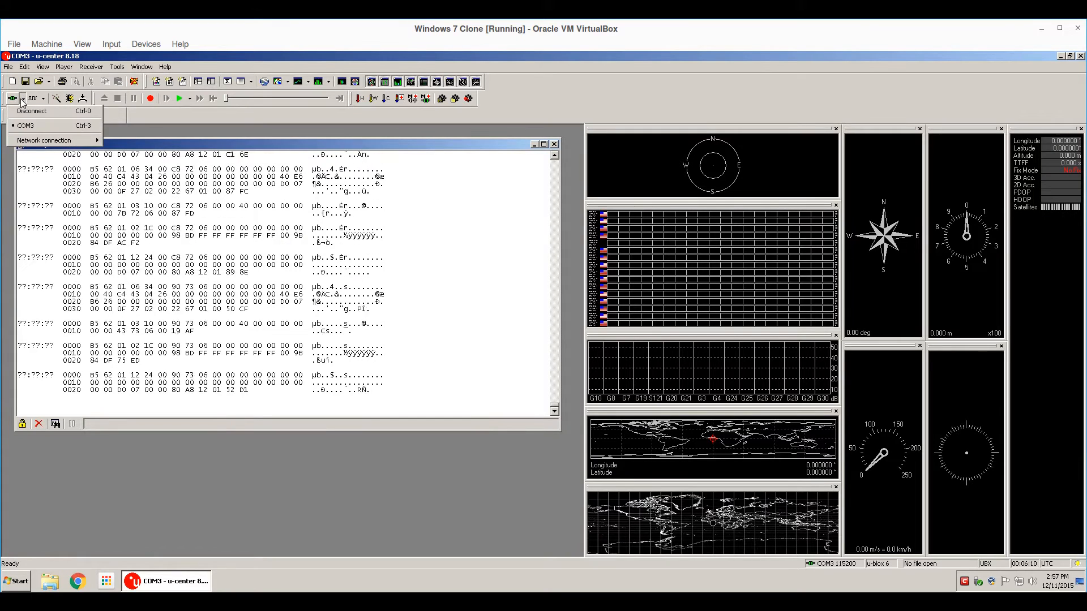
pyautogui.click(32, 111)
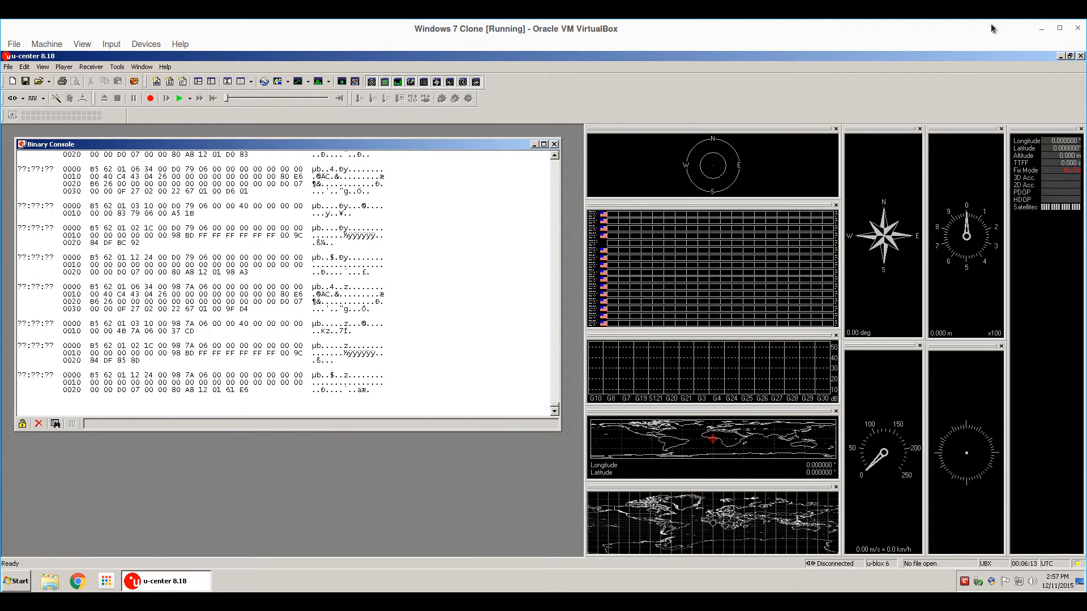
pyautogui.click(1080, 56)
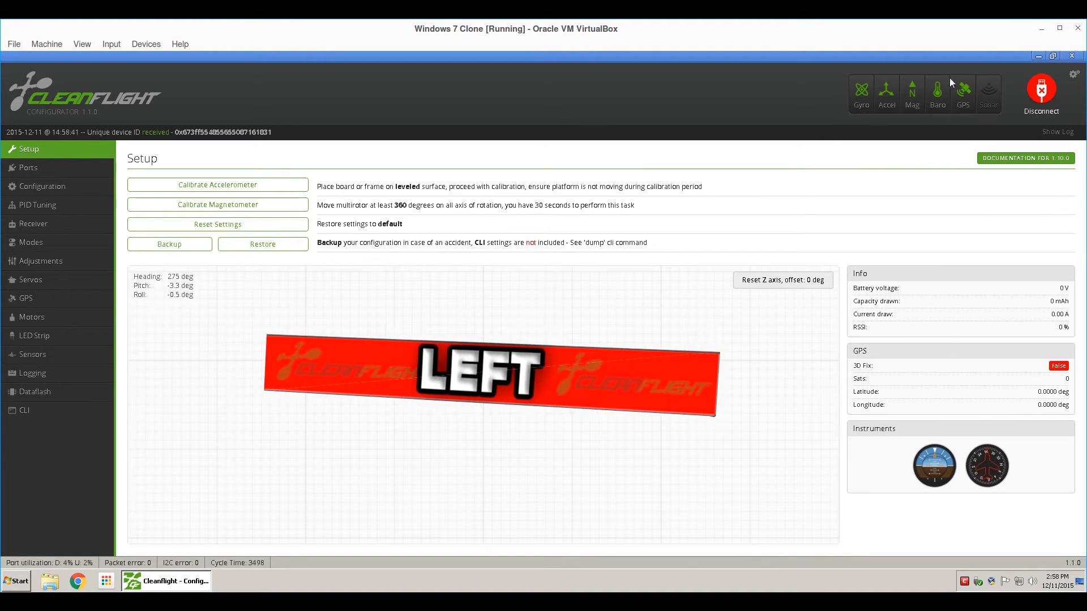
# In Cleanflight Configurator, view the Ports settings and select SPEKTRUM2048 as the serial receiver provider in the Configuration settings.
pyautogui.click(35, 168)
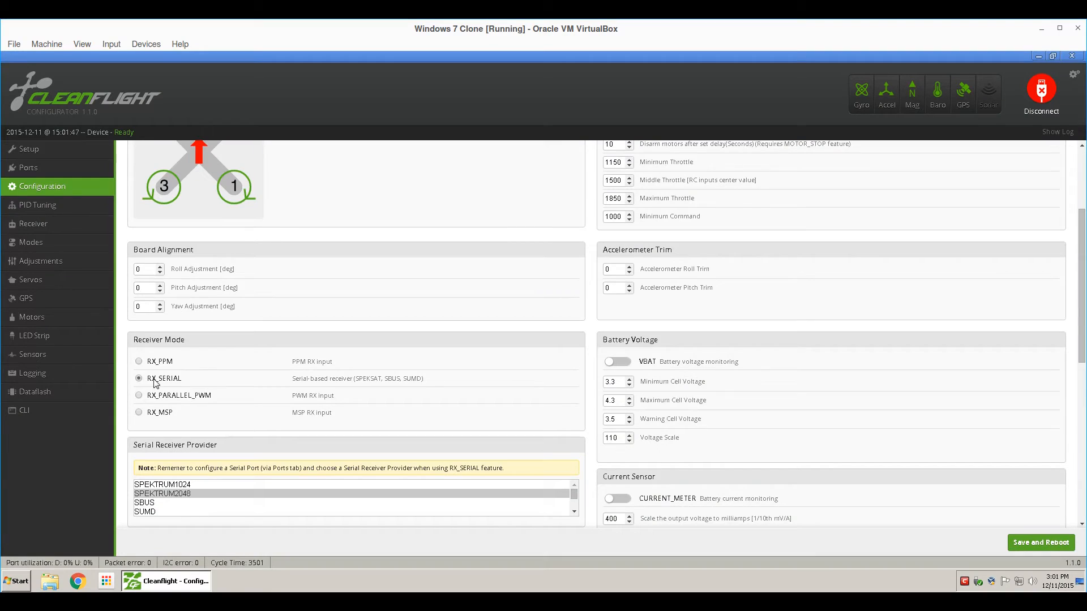
pyautogui.click(171, 494)
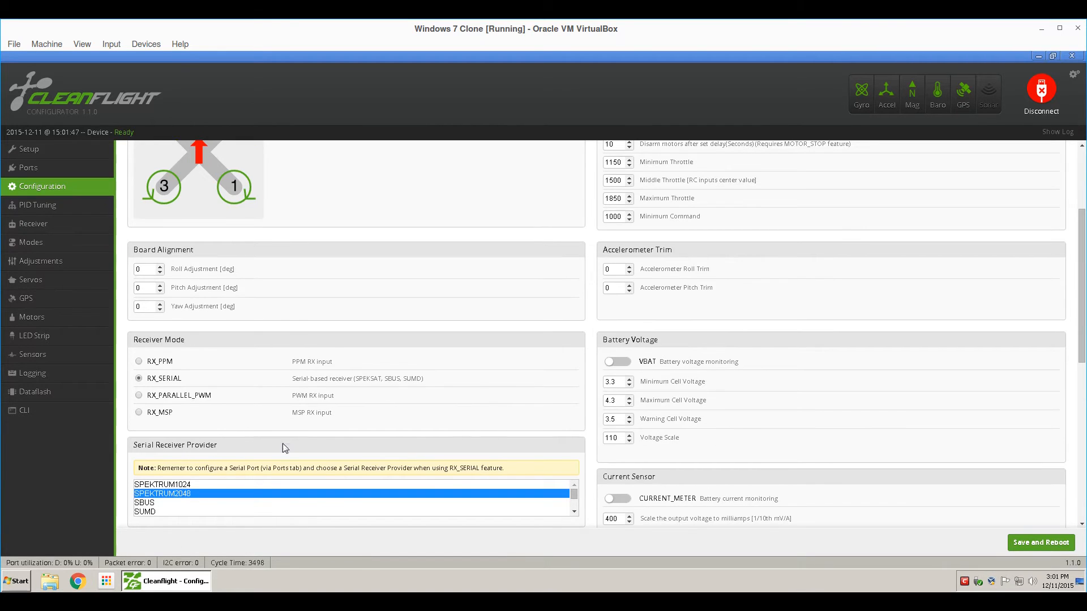
# Configure the GPS feature with the UBLOX protocol, Auto-detect ground assistance and a magnetometer declination of 6.7 degrees.
pyautogui.scroll(-7, 283, 447)
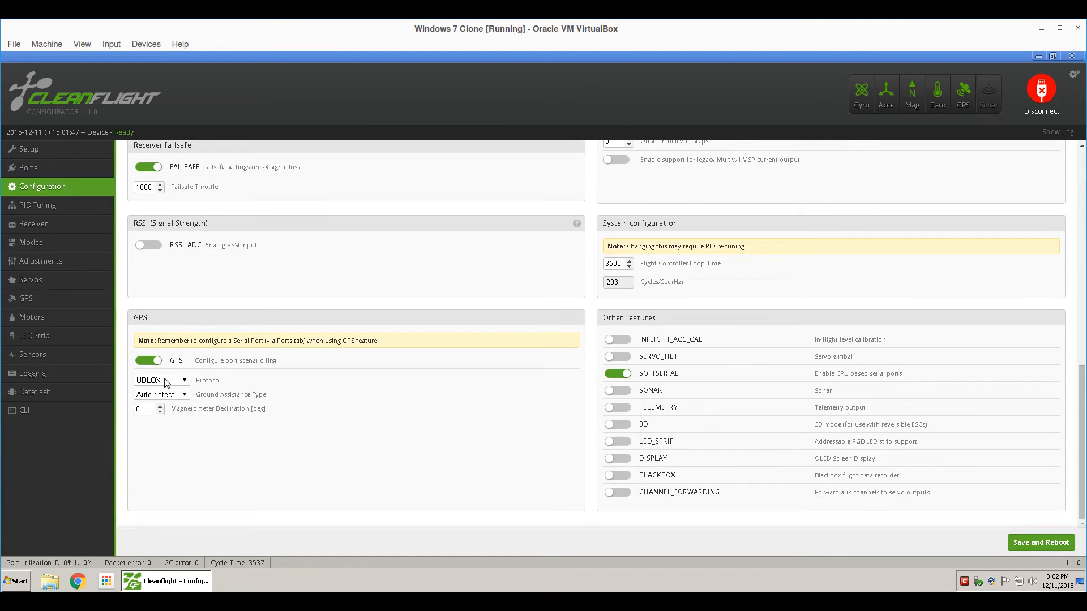
pyautogui.click(167, 384)
pyautogui.click(168, 384)
pyautogui.click(182, 394)
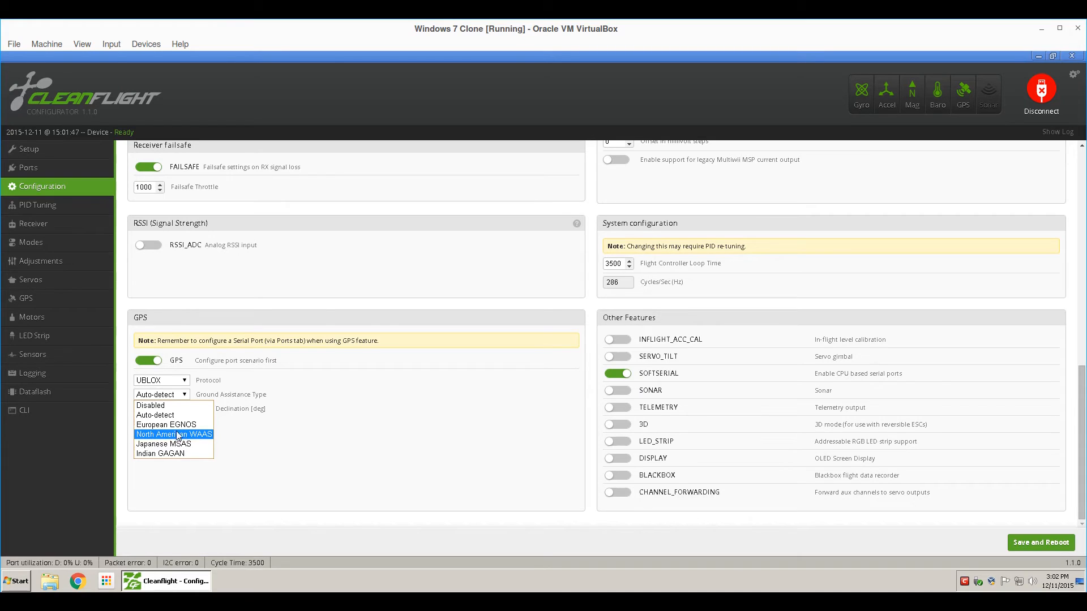
pyautogui.click(309, 430)
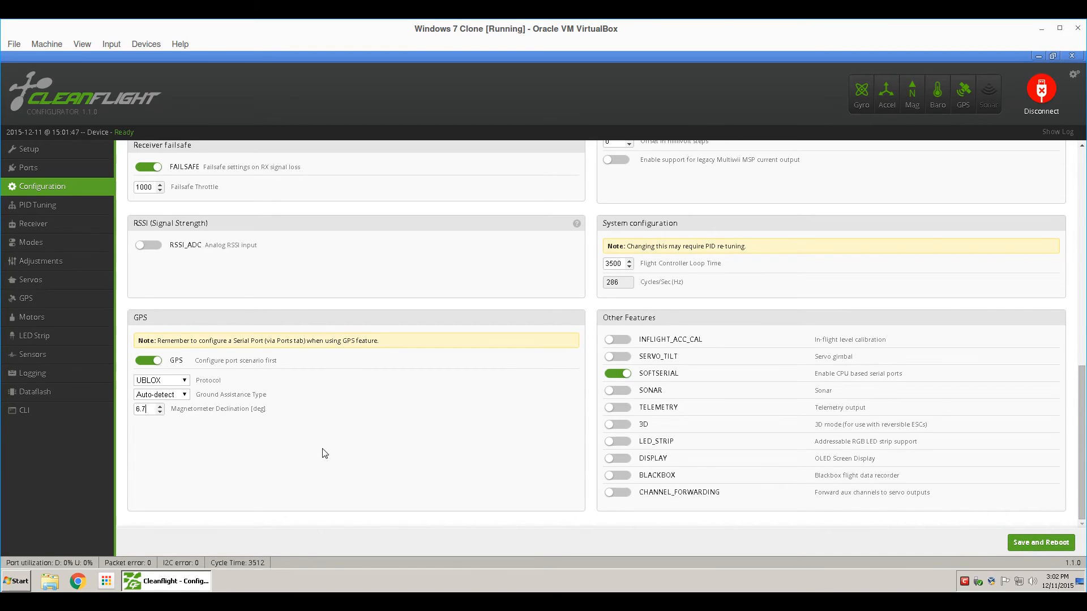
# Display the Receiver settings to check how the channels respond to the transmitter.
pyautogui.click(45, 223)
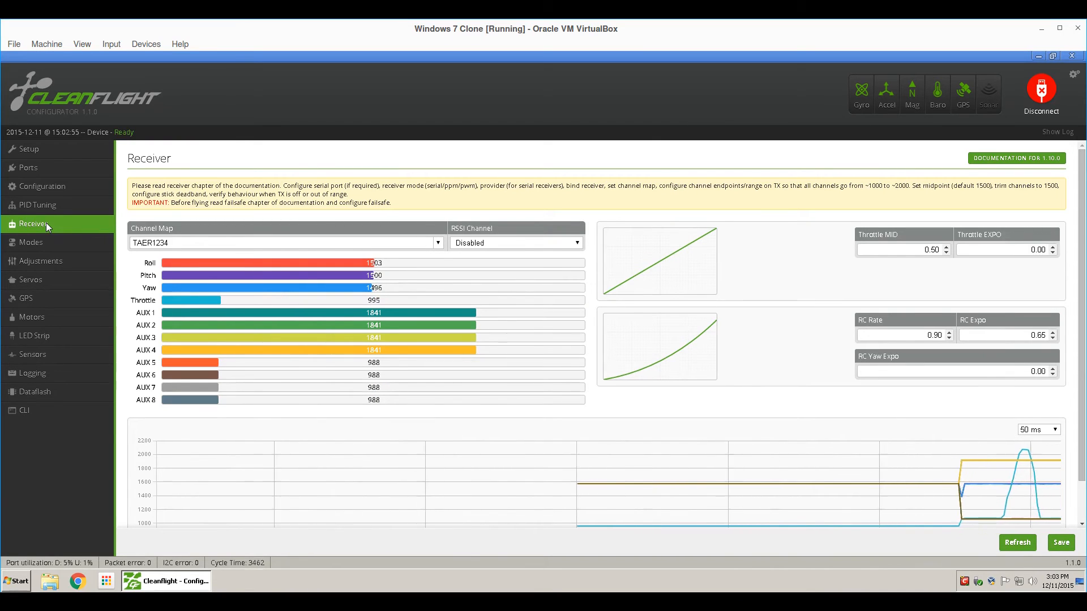